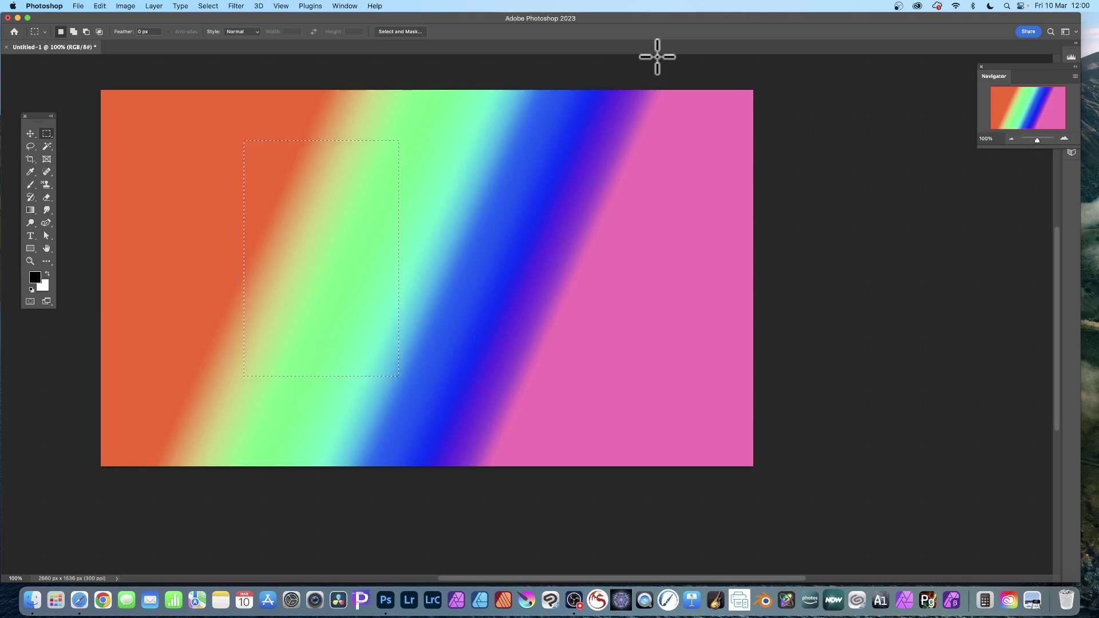
Step: Show the Color, Layers and Info panels, briefly toggling Brush Settings on and off first
key(F5)
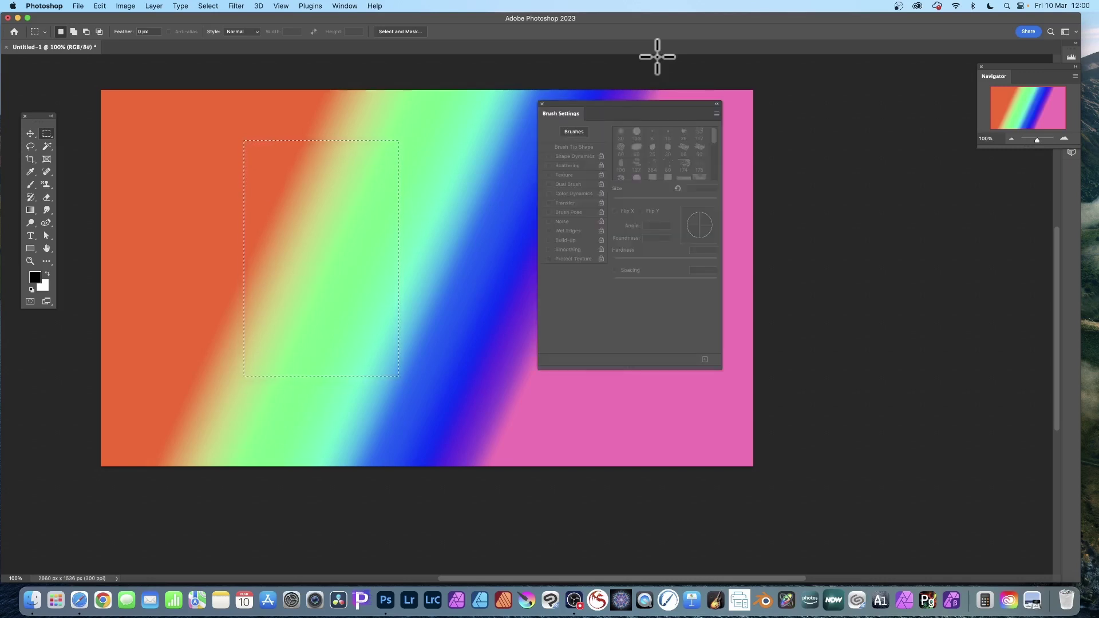
key(F5)
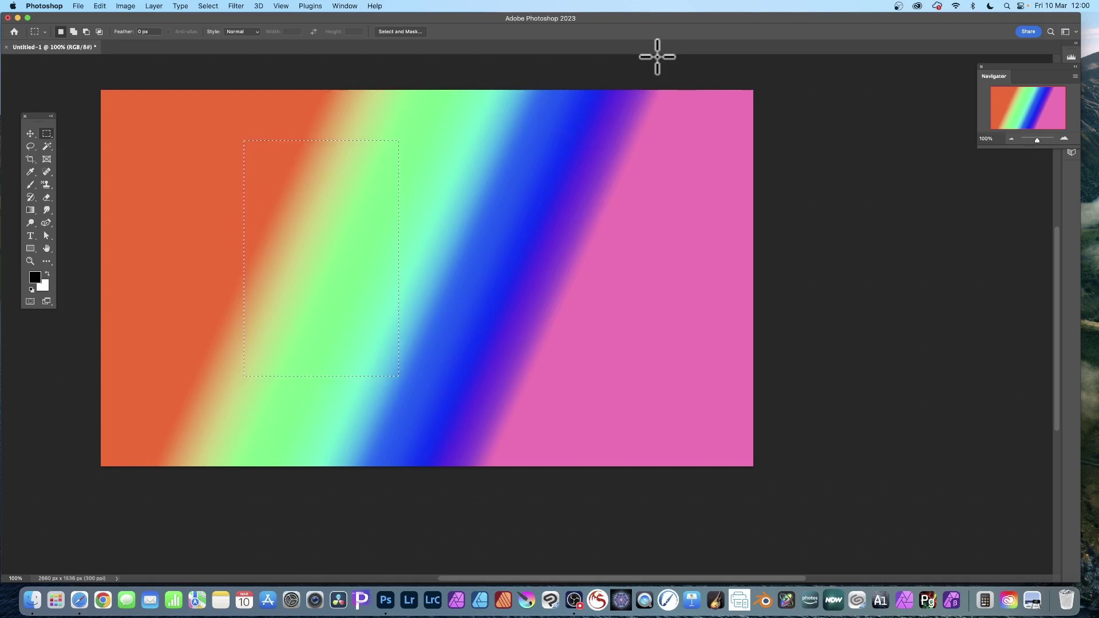
key(F6)
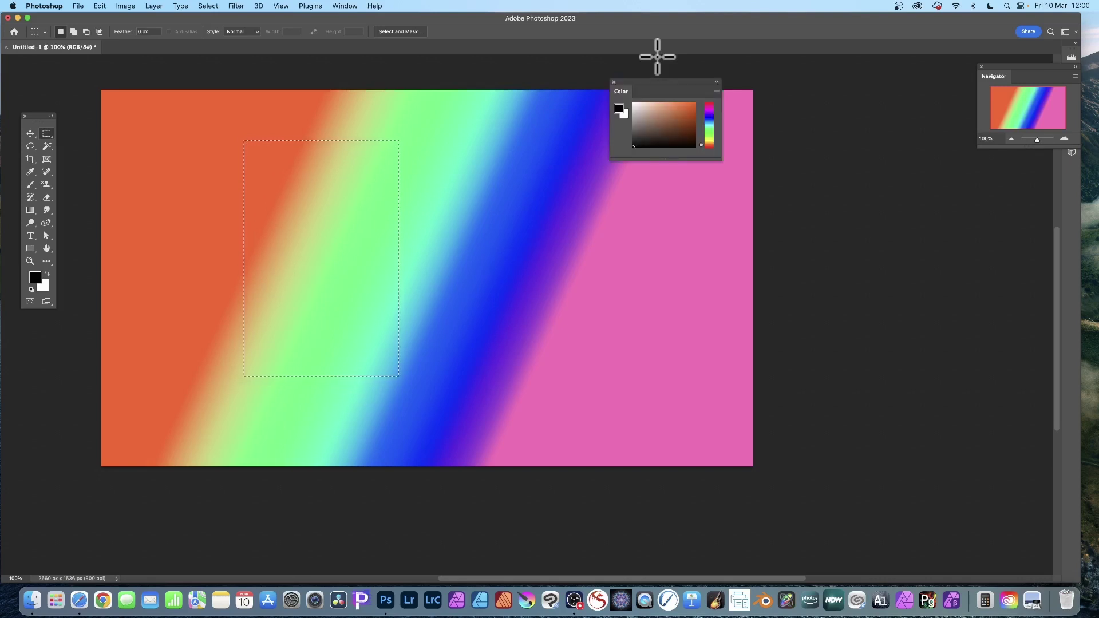
key(F7)
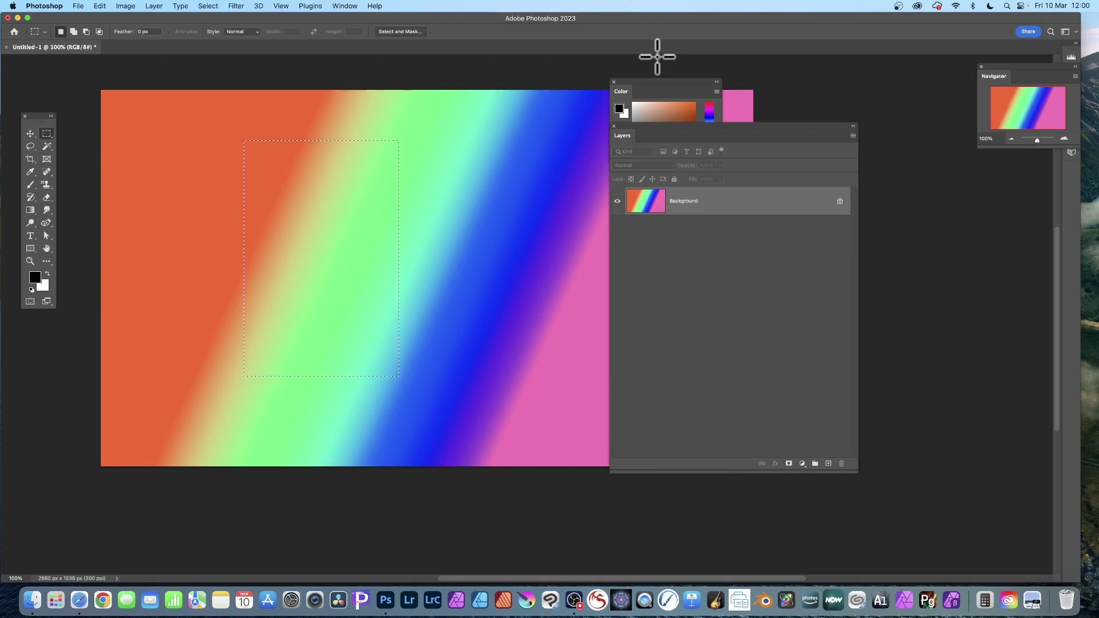
key(F8)
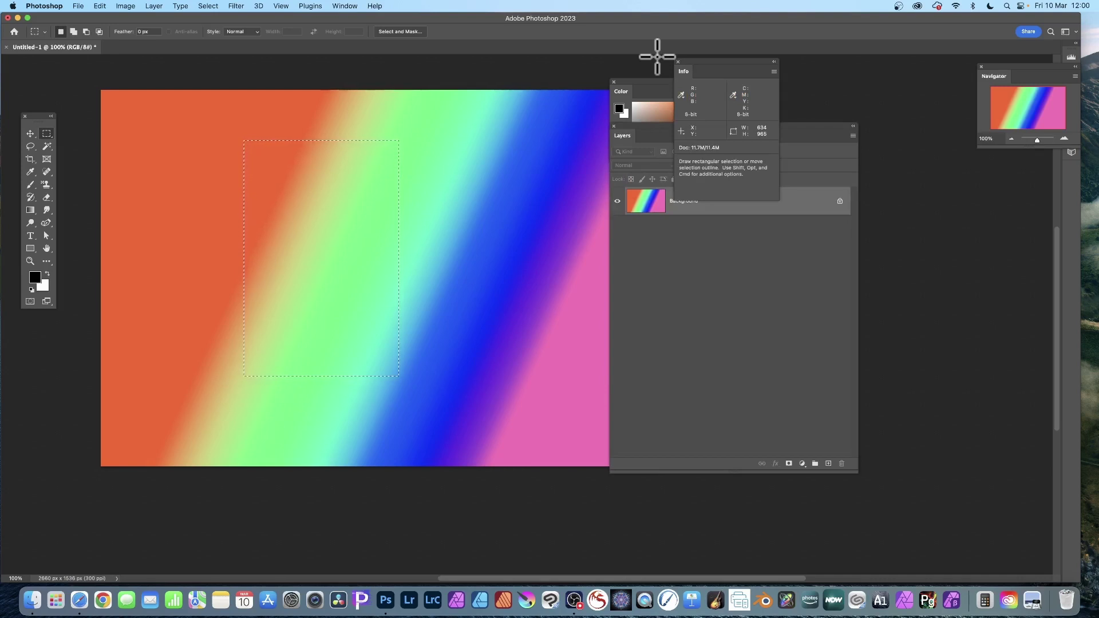
Step: Toggle the Actions panel open and closed again with Opt+F9
key(alt)
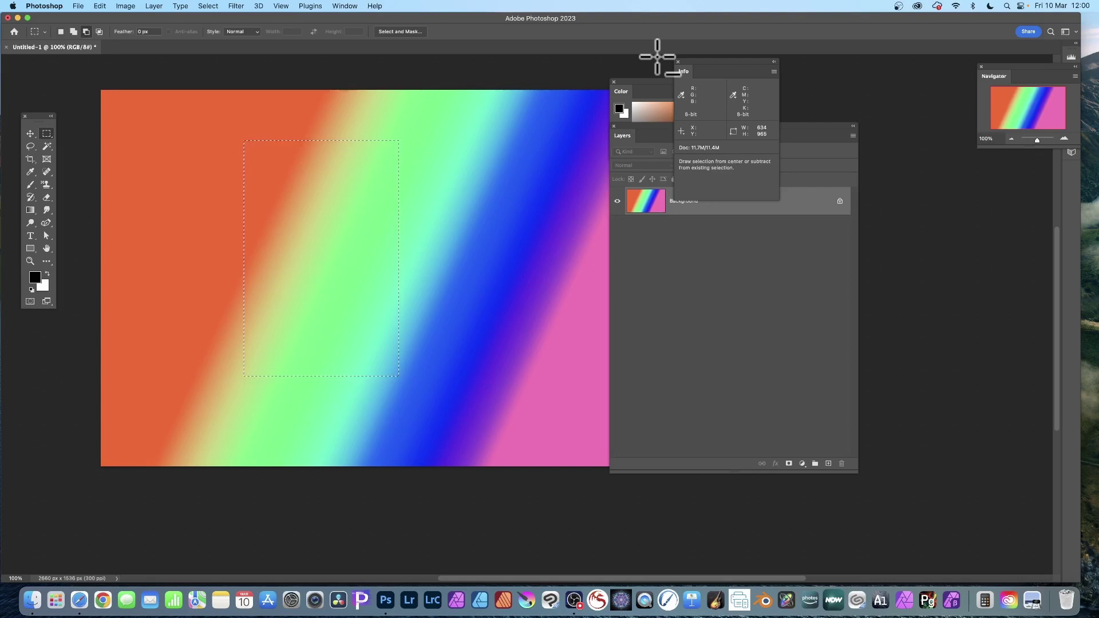
key(alt+F9)
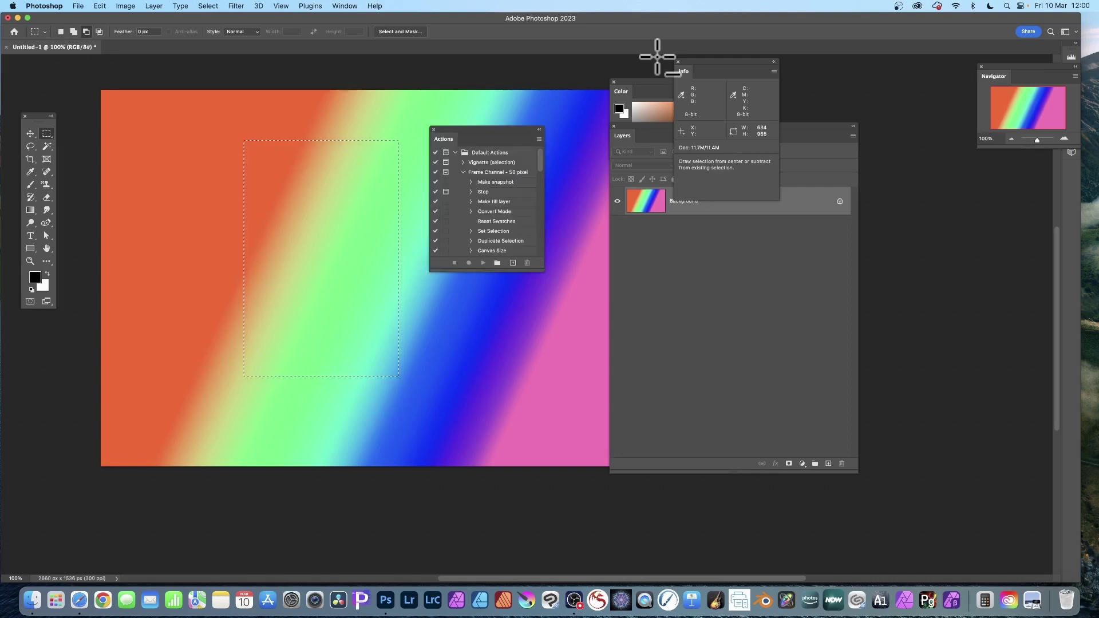
key(alt+F9)
key(alt+F9)
key(alt+F9)
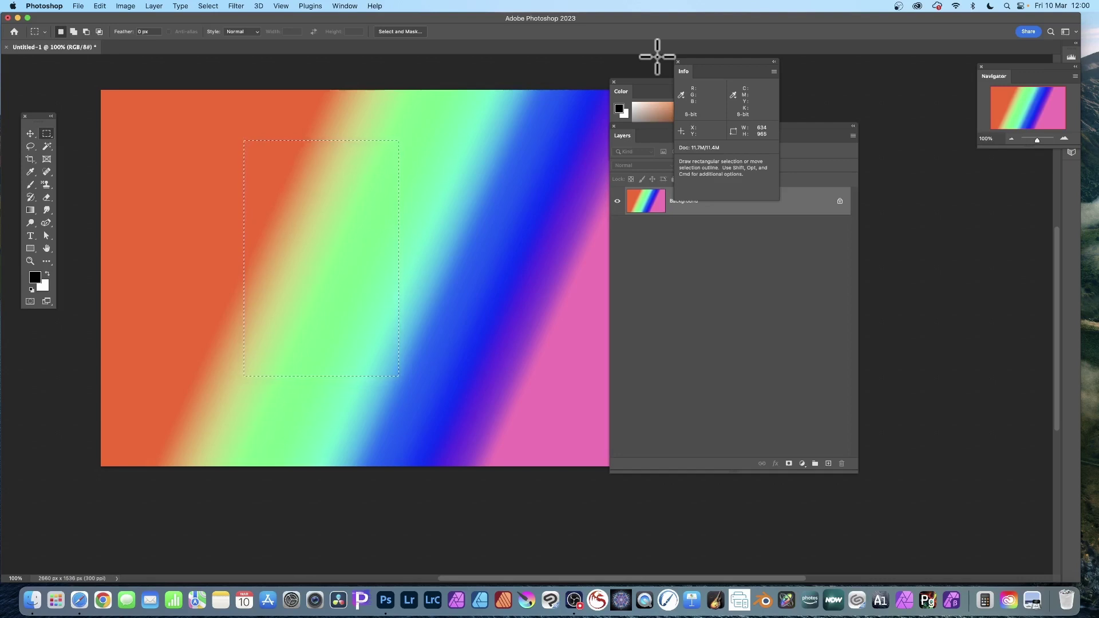
Step: Copy the selected gradient area to a new layer and paste extra copies of the rectangle
key(super+j)
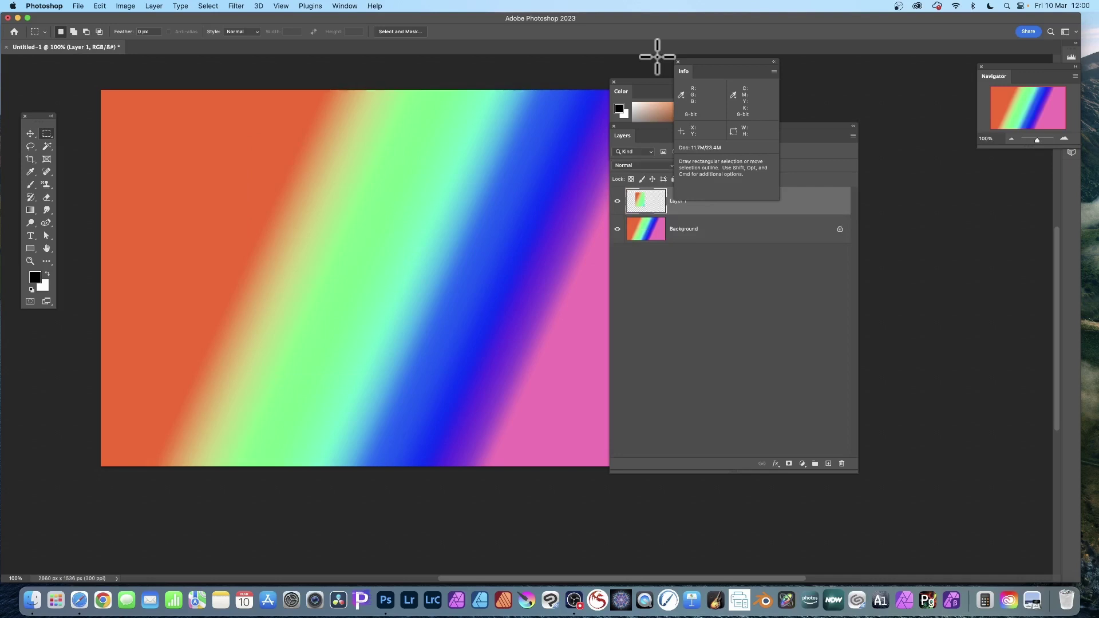
key(super+alt+shift+t)
key(super+alt+shift+t)
key(super+alt+shift+t)
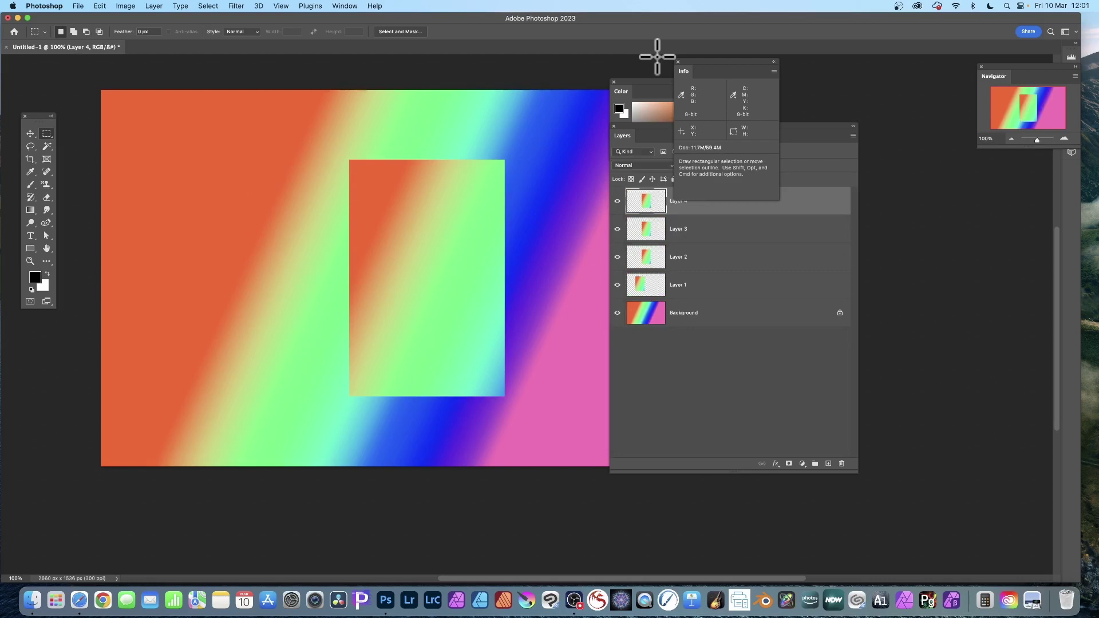
click(93, 5)
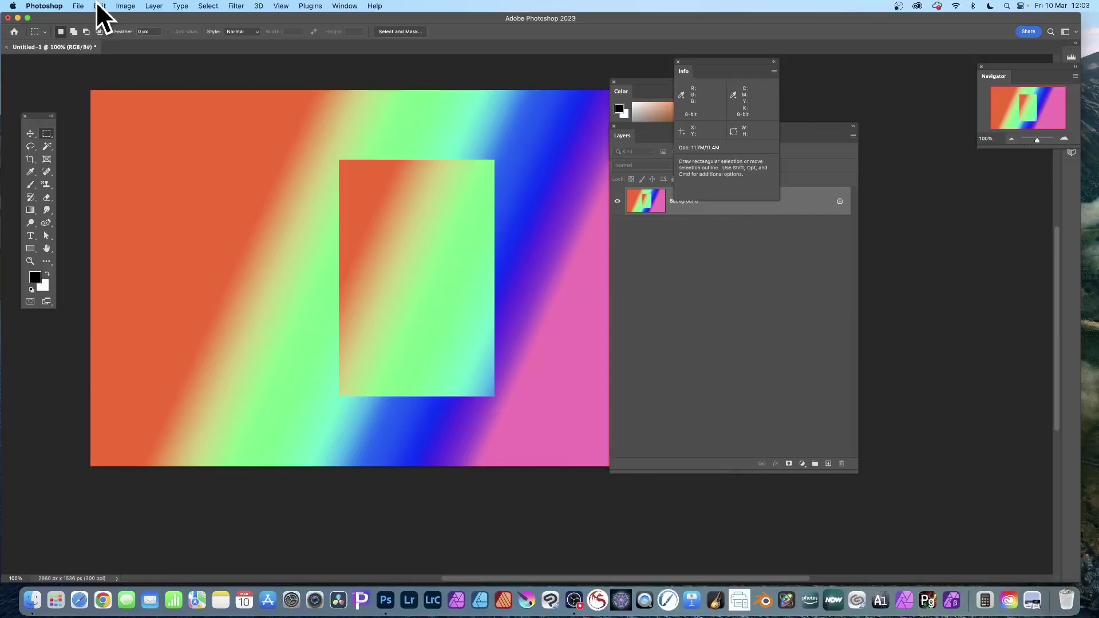
Step: Open Edit > Keyboard Shortcuts and Menus on the Keyboard Shortcuts tab
click(101, 6)
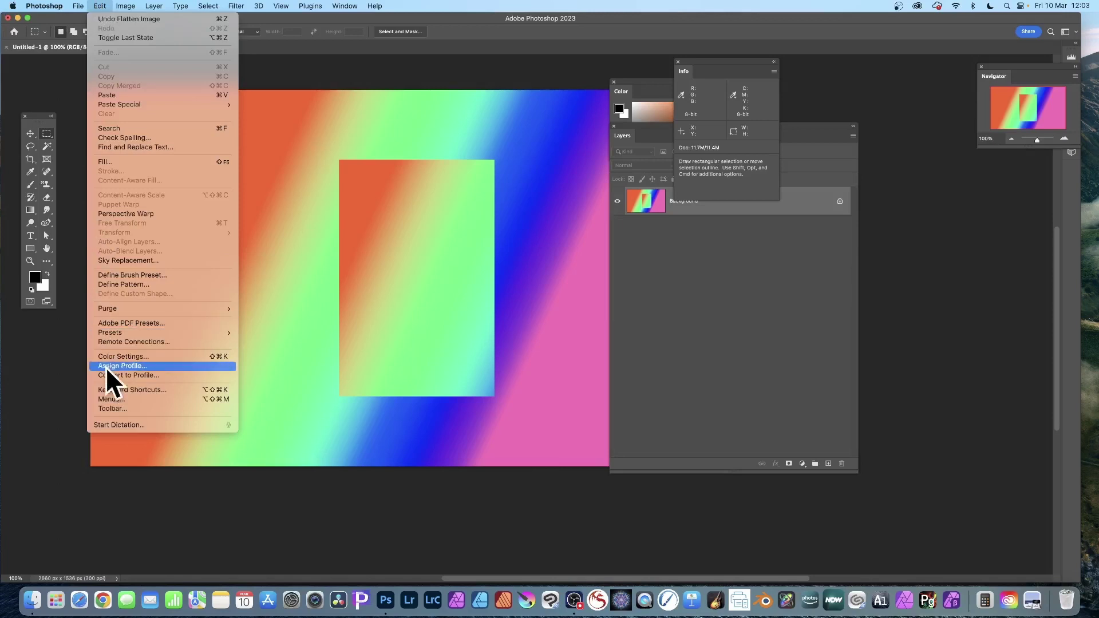
click(122, 398)
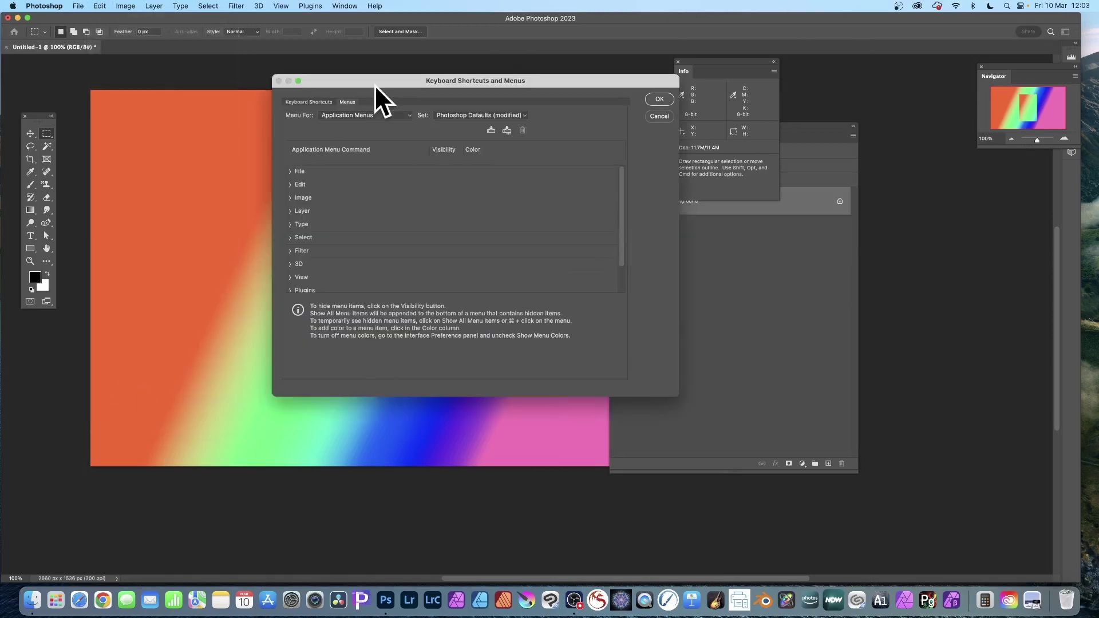
click(311, 101)
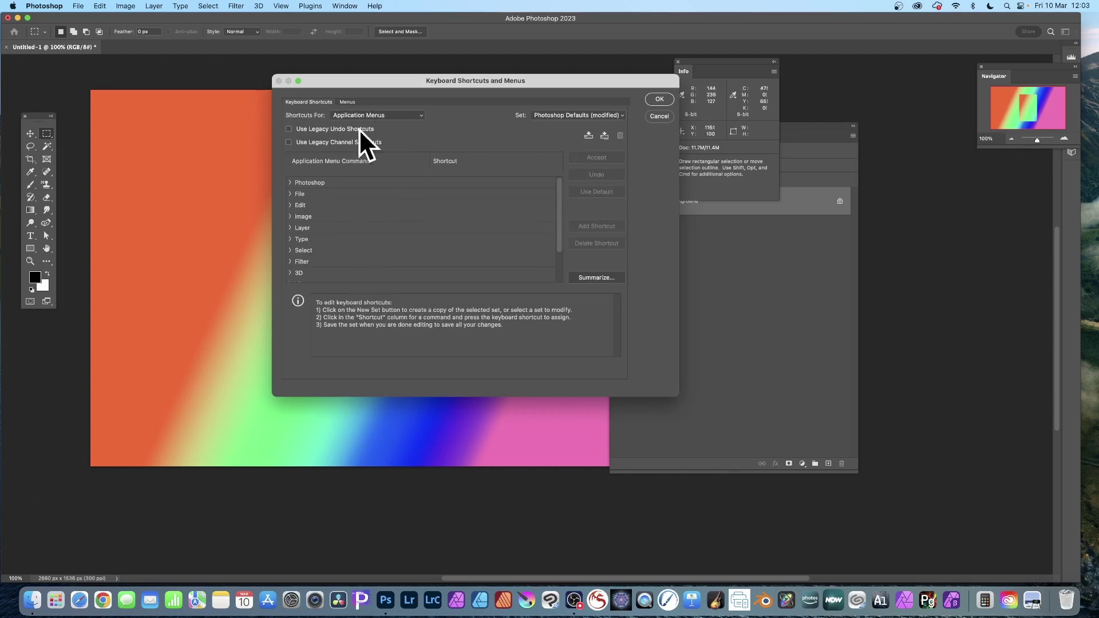
Step: Expand the Window commands and scroll down to the Color, Gradients and History entries
scroll(351, 216, down, 3)
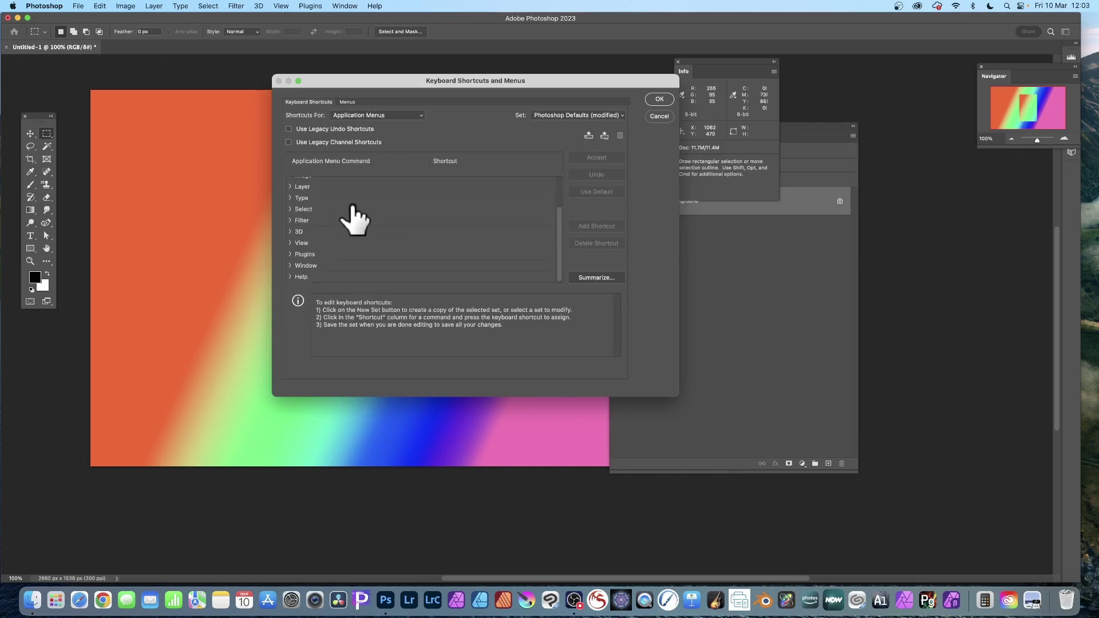
click(290, 267)
scroll(394, 252, down, 3)
scroll(399, 250, down, 6)
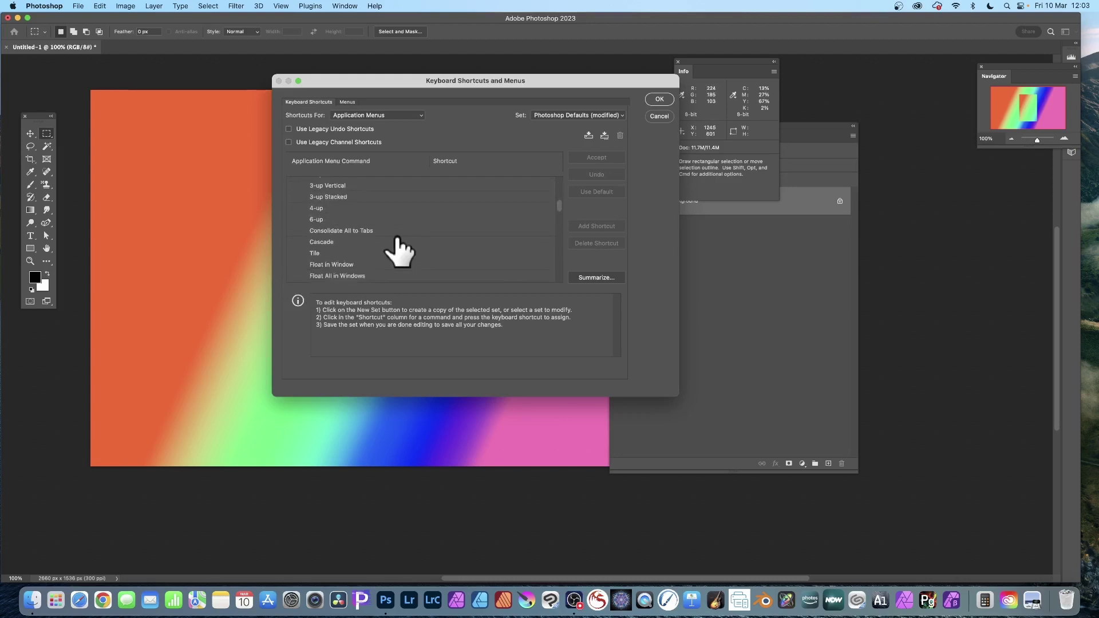
scroll(400, 223, down, 5)
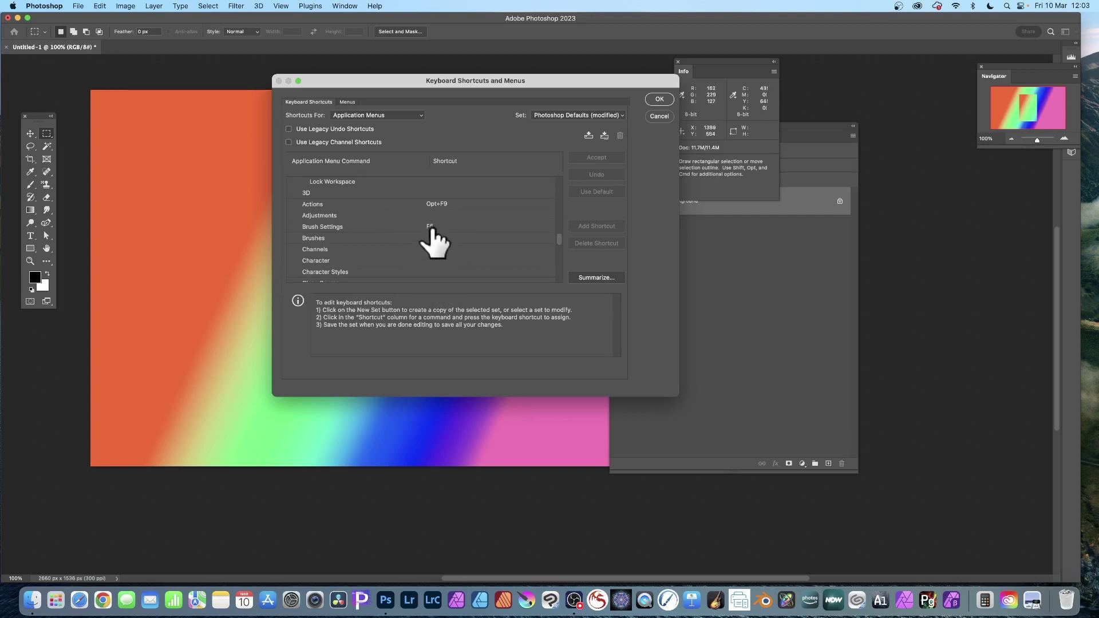
scroll(430, 231, down, 3)
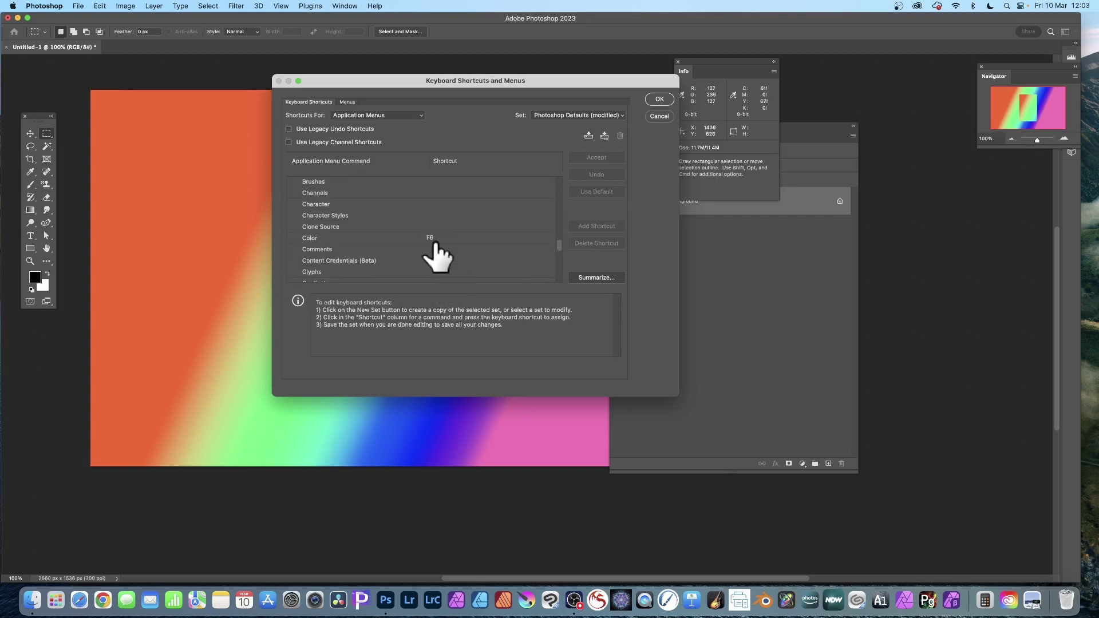
scroll(432, 247, down, 2)
scroll(432, 249, down, 1)
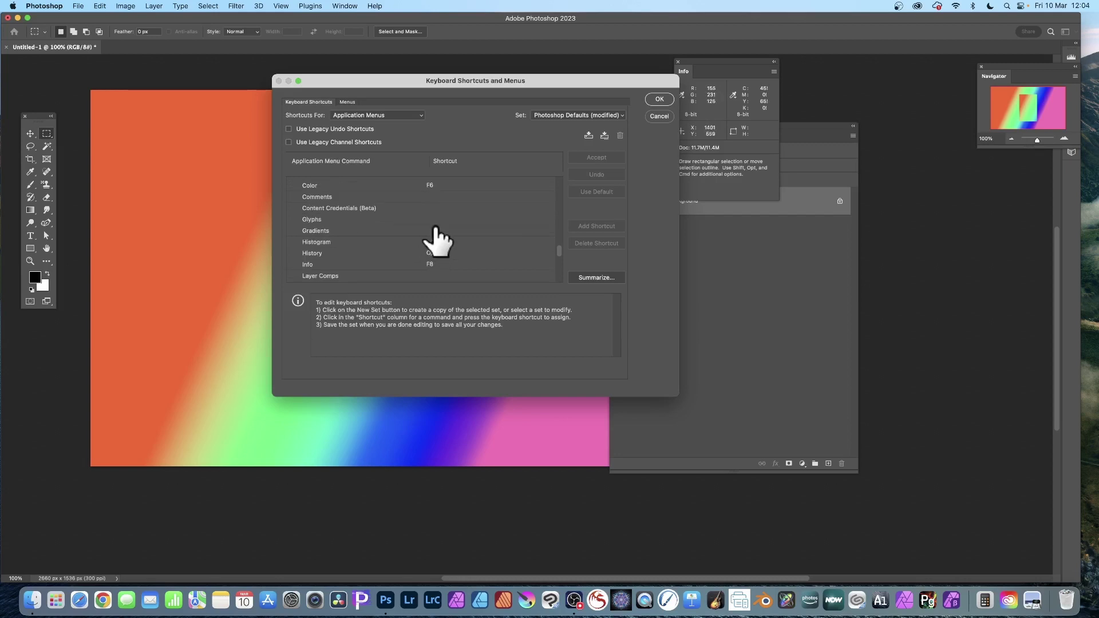
Step: Select the Gradients entry in the Window list and assign it the Opt+F3 shortcut
click(430, 185)
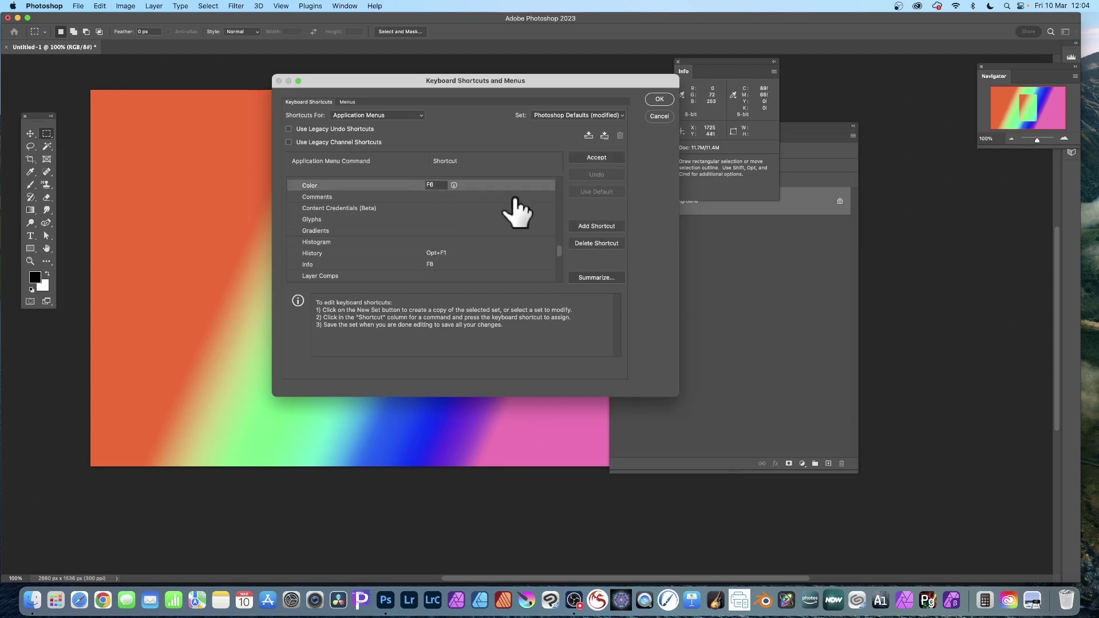
key(Down)
key(Down)
key(Down)
key(Down)
key(Down)
key(Down)
key(Down)
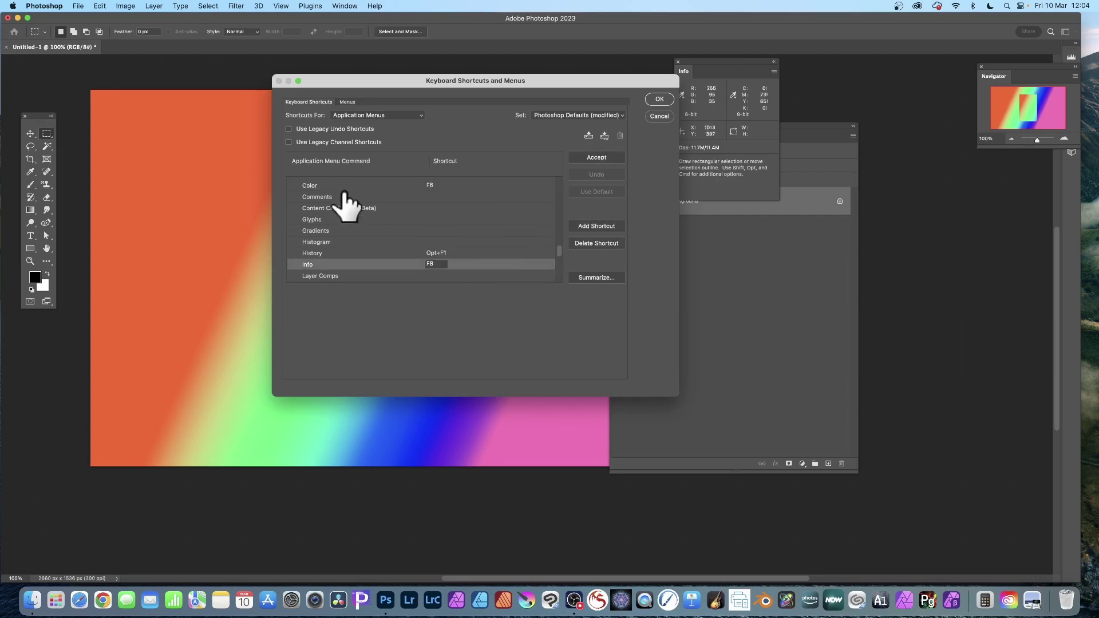
click(435, 230)
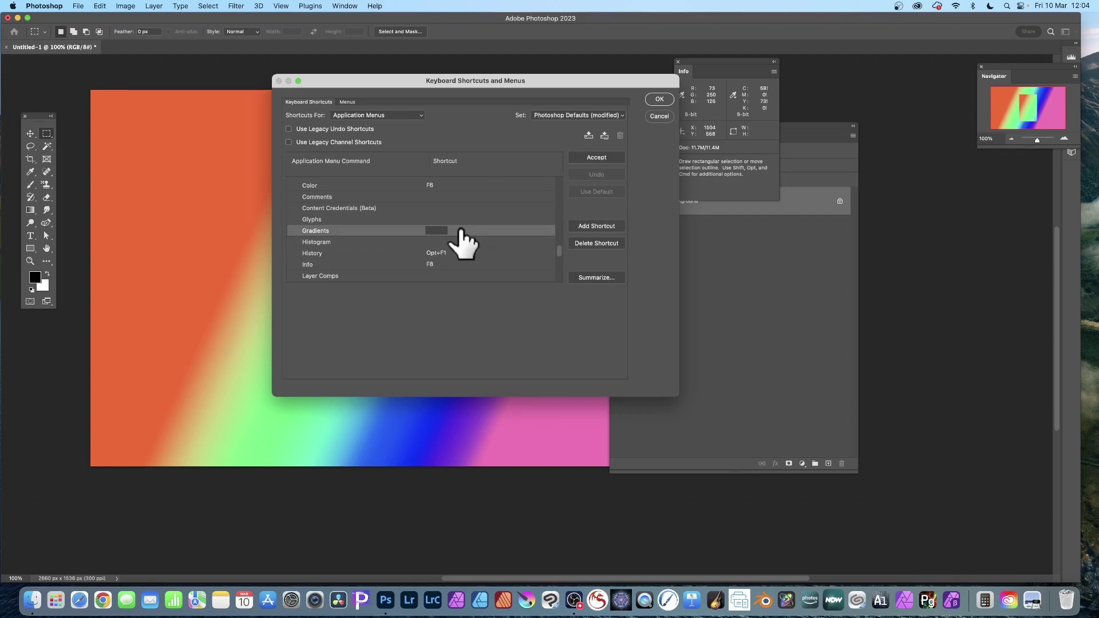
key(alt)
key(alt+F3)
key(Return)
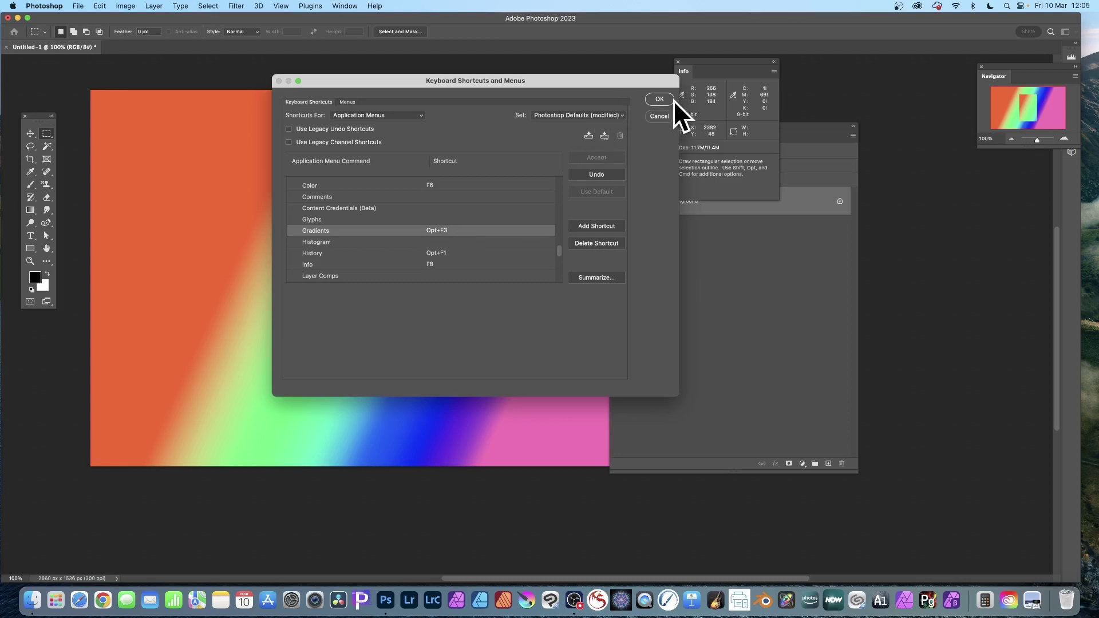
Step: Save the shortcut changes, then open the Gradients and History panels over the canvas
click(658, 100)
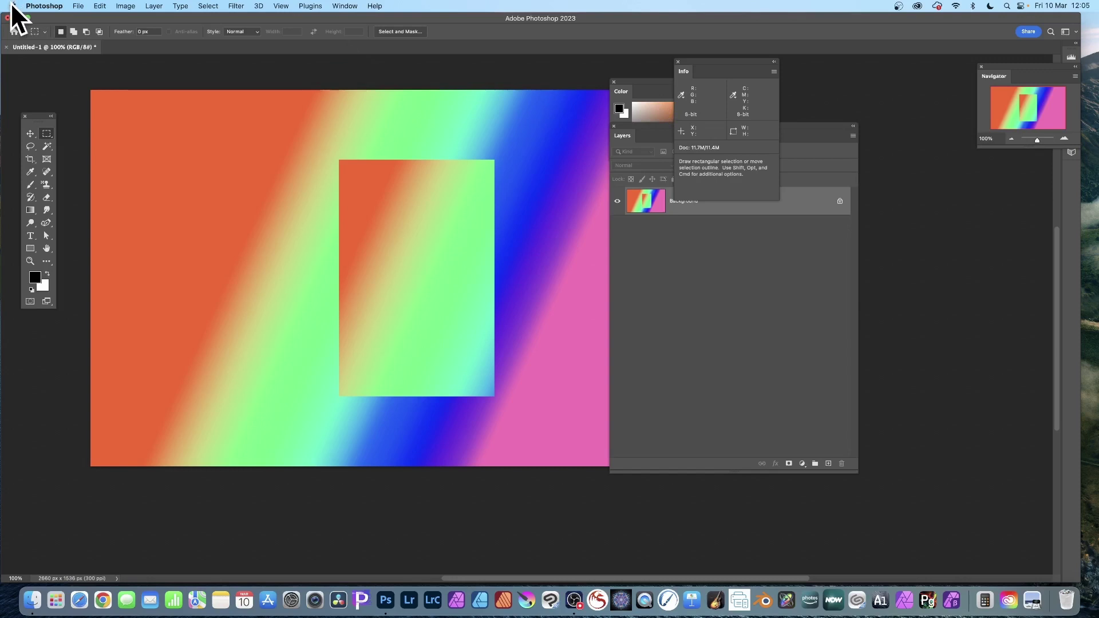
key(F10)
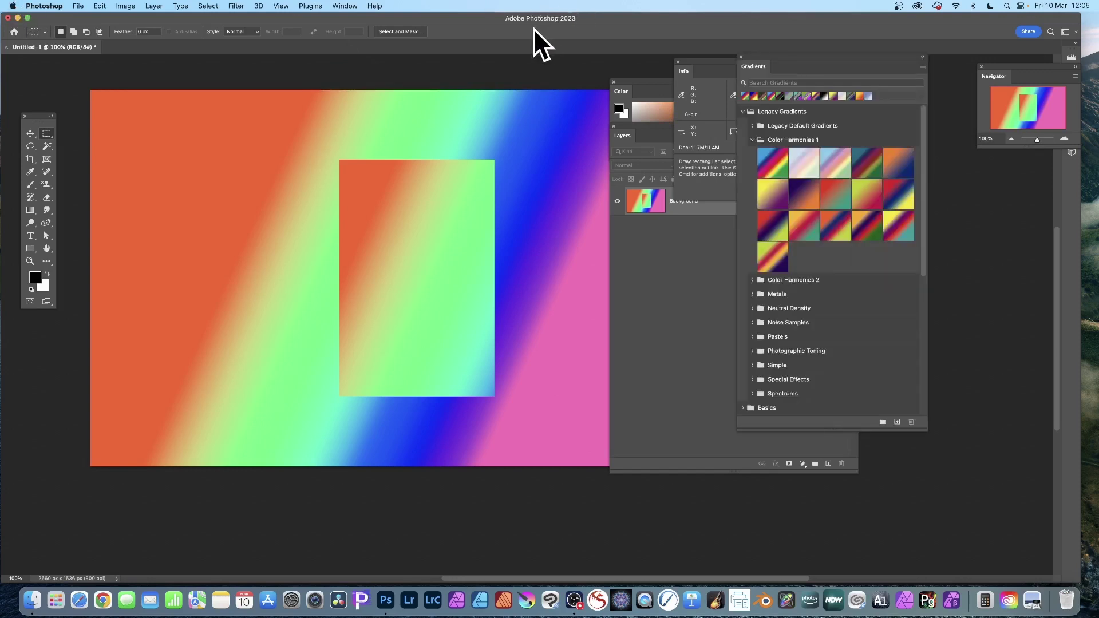
key(F11)
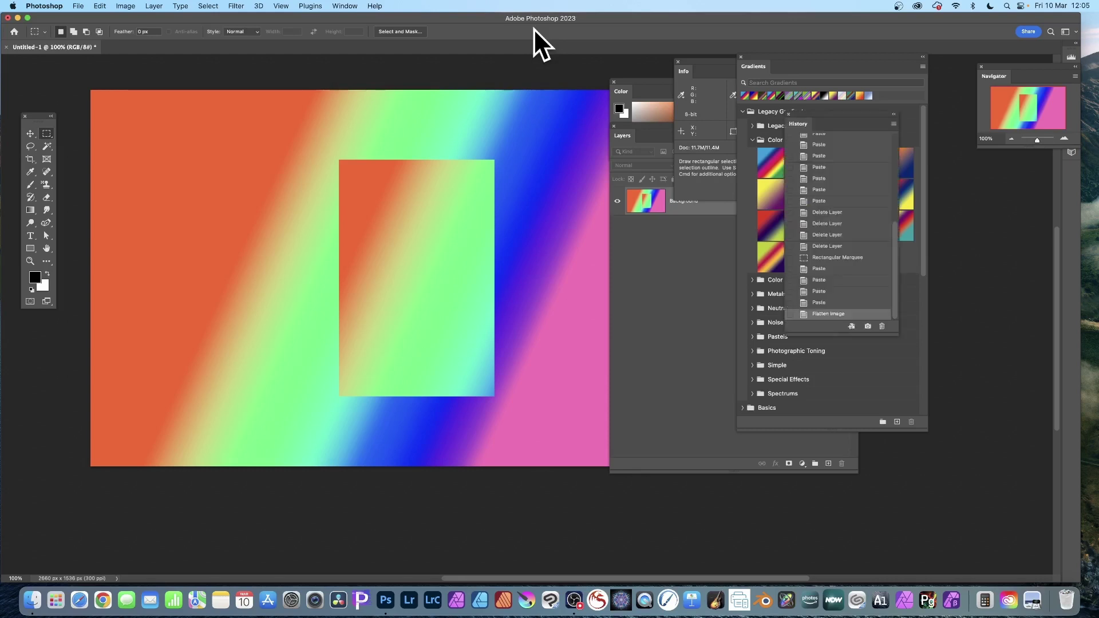